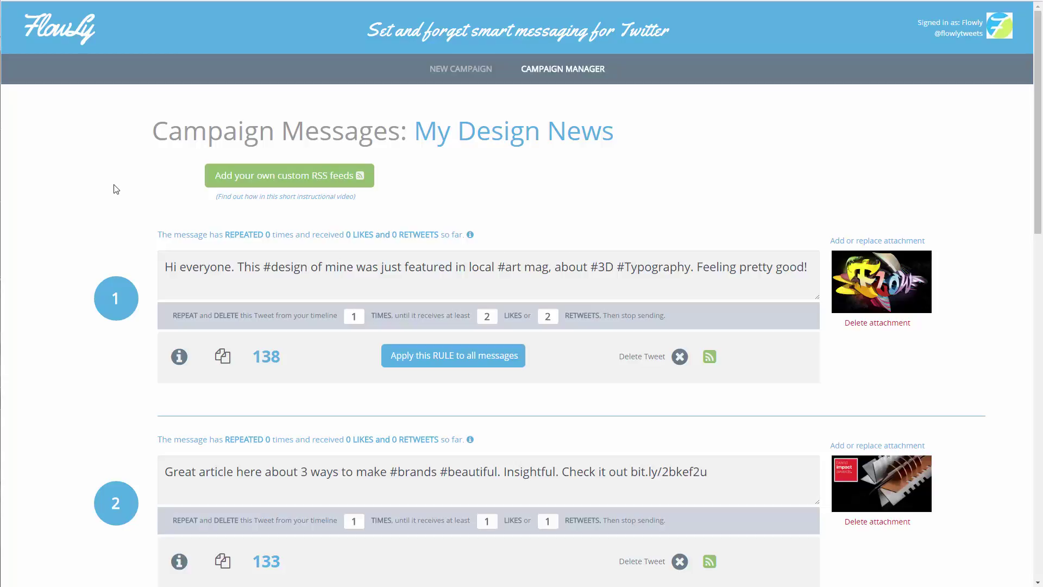
pyautogui.scroll(-2, 1029, 210)
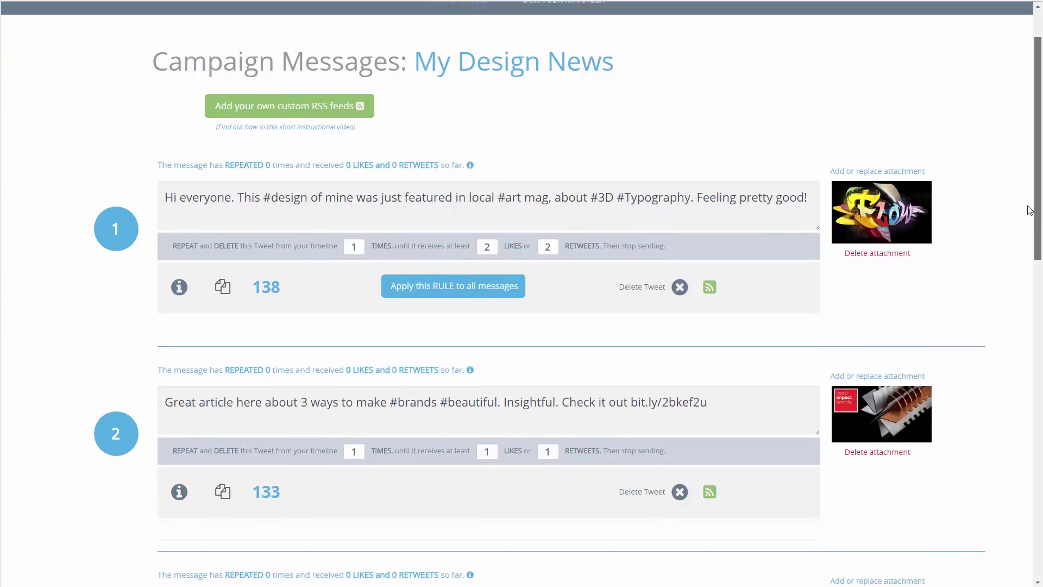
pyautogui.scroll(-6, 1030, 210)
pyautogui.scroll(3, 1022, 333)
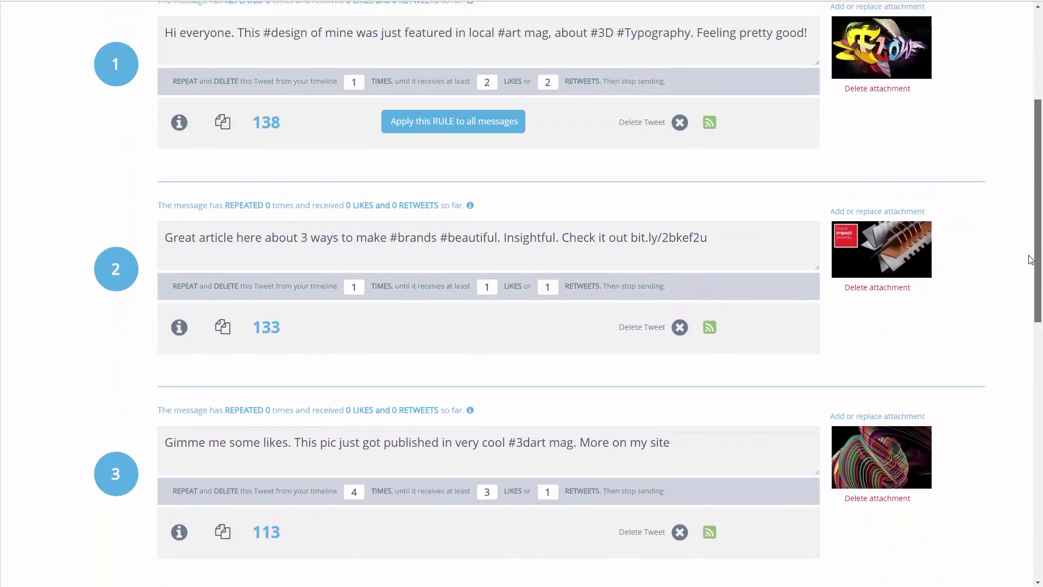
pyautogui.moveTo(1037, 259); pyautogui.dragTo(1038, 162)
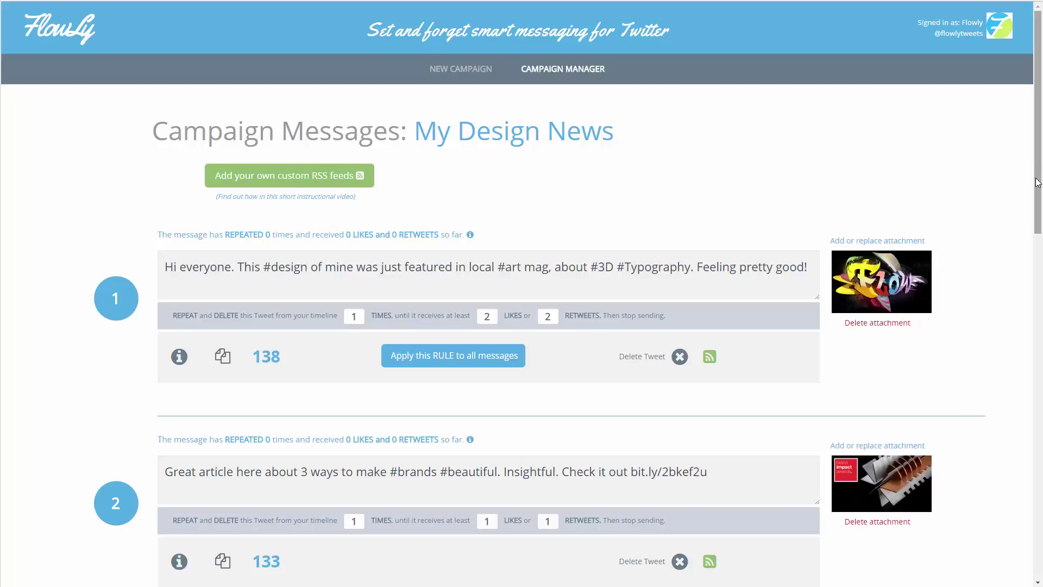
pyautogui.moveTo(1039, 194); pyautogui.dragTo(1010, 167)
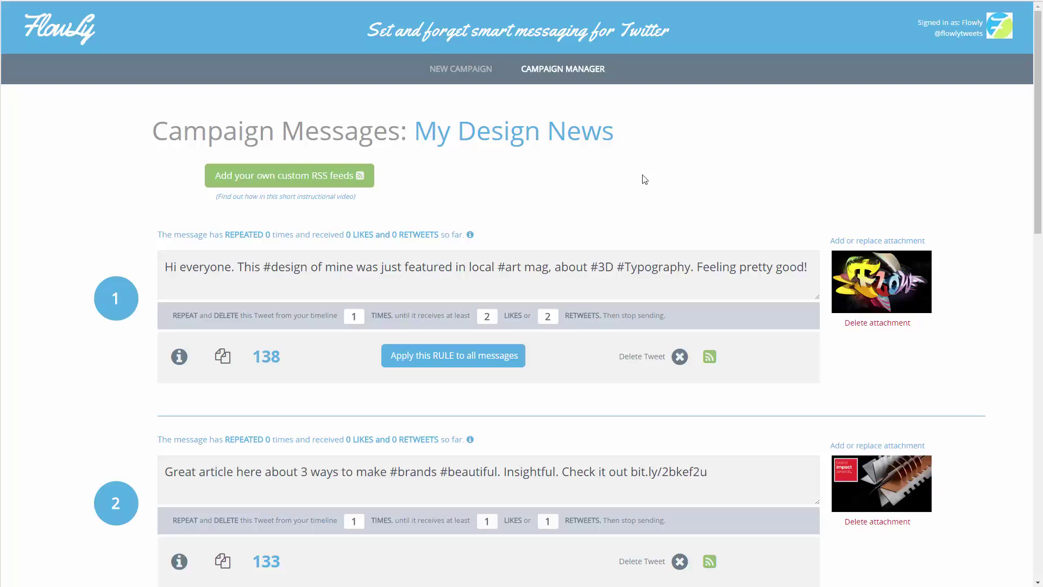
# Step: Open the Account Dashboard and examine its plan, link shortening and RSS upload options
pyautogui.click(1011, 28)
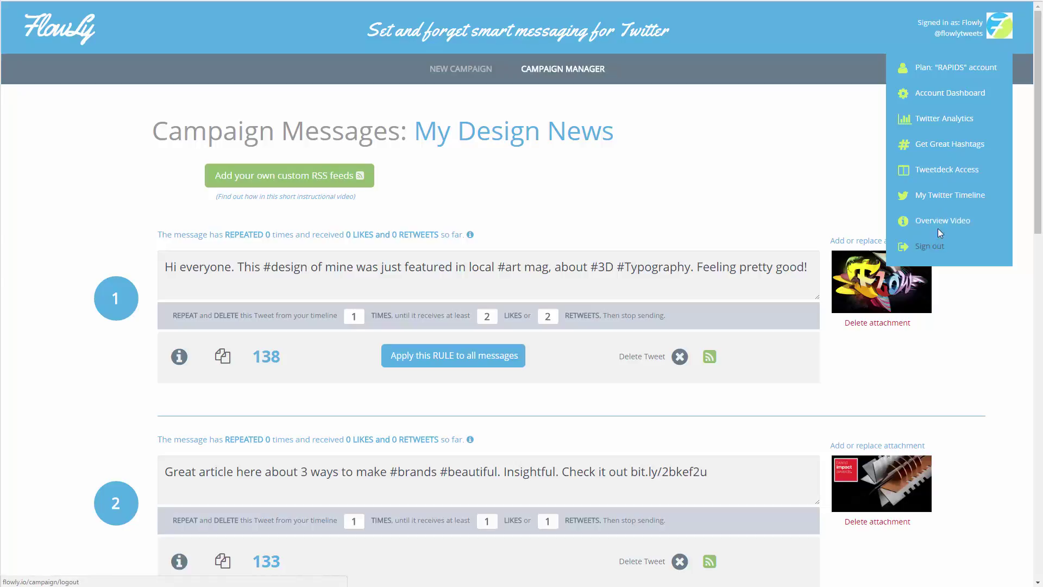
pyautogui.click(937, 96)
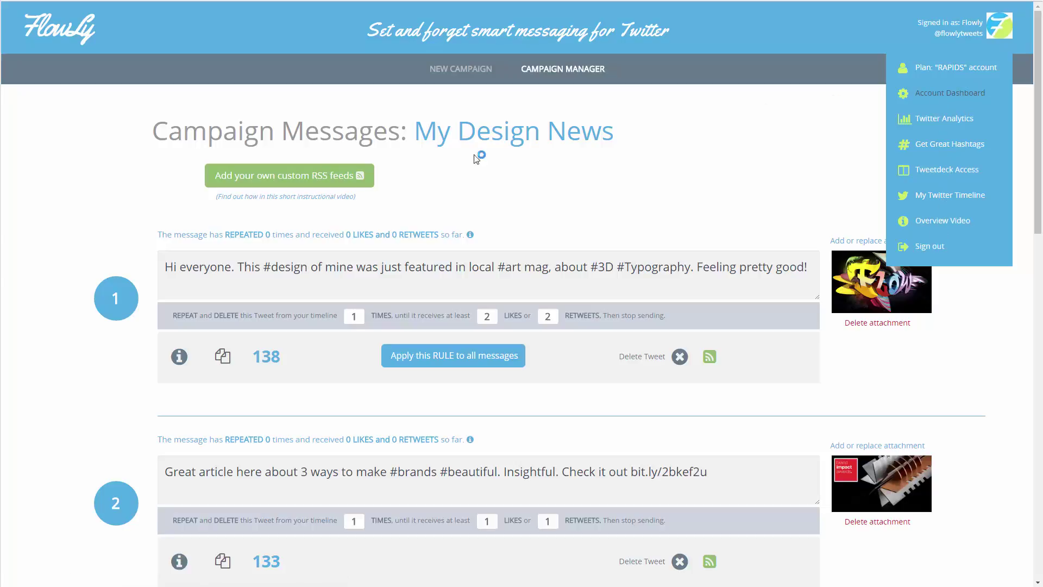
pyautogui.scroll(-1, 690, 516)
pyautogui.scroll(-5, 689, 516)
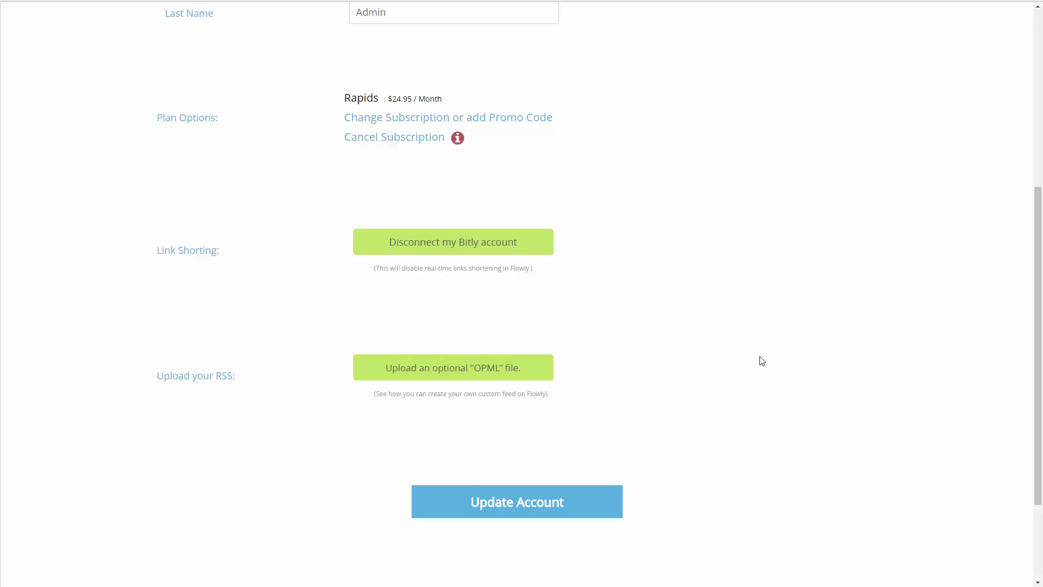
pyautogui.scroll(6, 760, 358)
pyautogui.moveTo(935, 42)
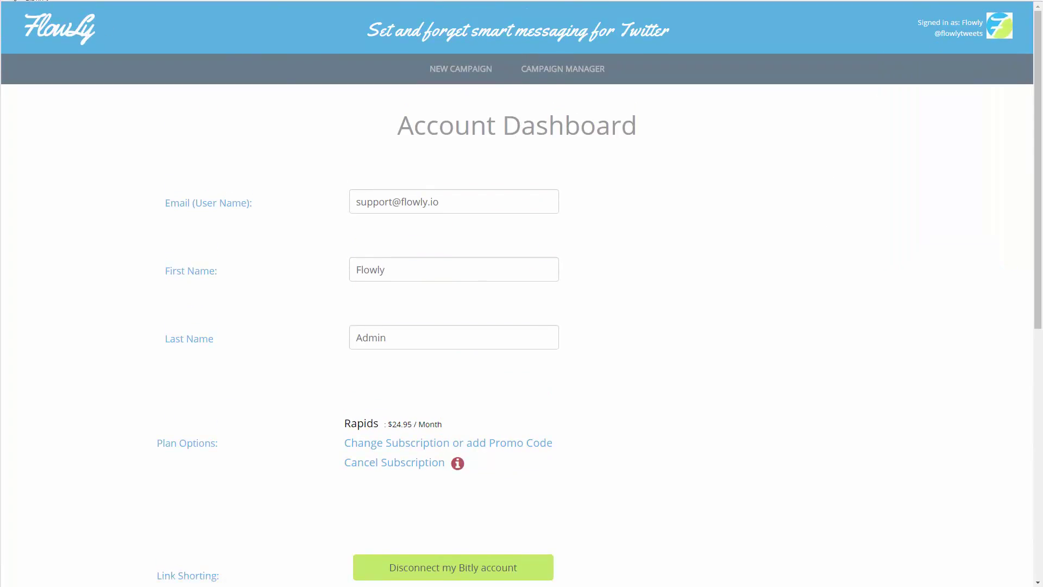
# Step: Return to the My Design News campaign messages and add a new blank message after the third one
pyautogui.click(14, 2)
pyautogui.scroll(-5, 651, 304)
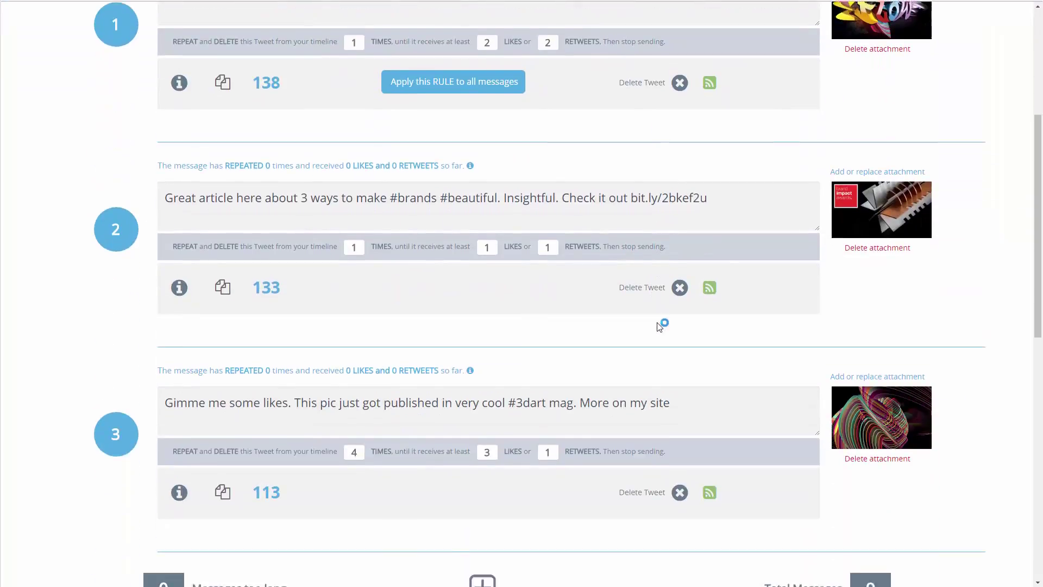
pyautogui.scroll(-10, 657, 325)
pyautogui.scroll(3, 619, 277)
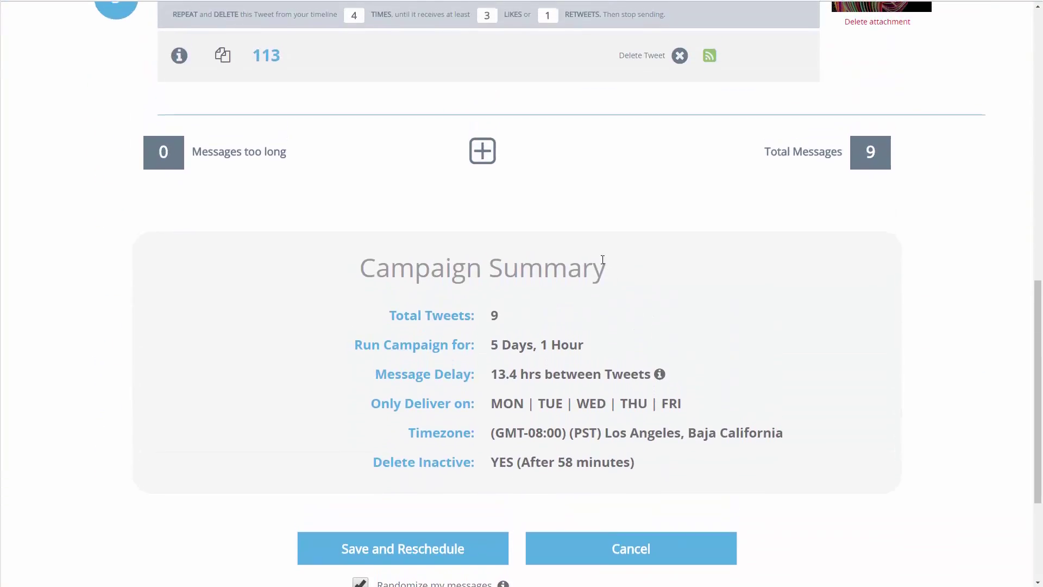
pyautogui.scroll(2, 543, 255)
pyautogui.click(485, 259)
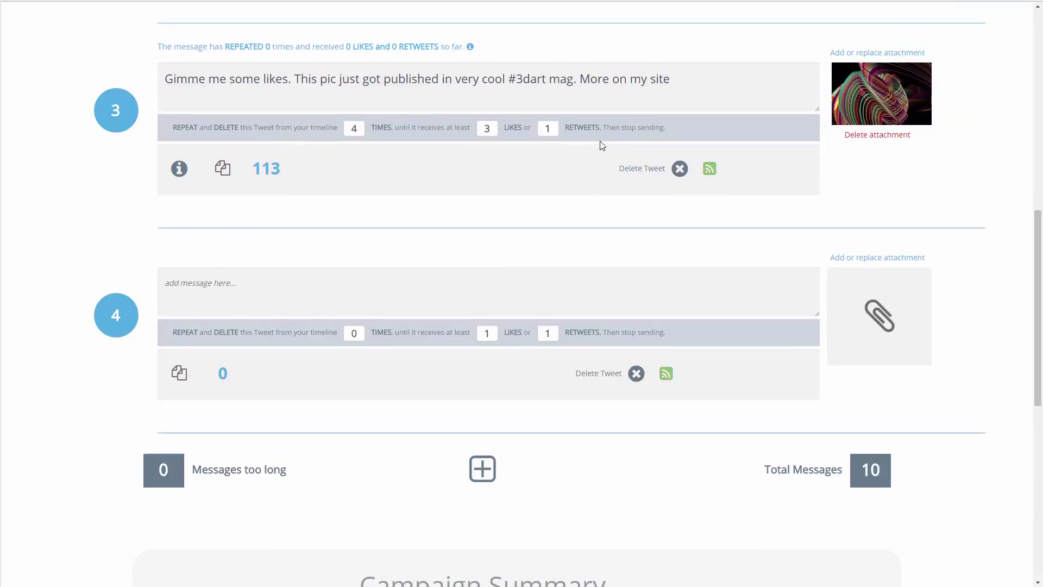
# Step: Fill message 4 with the article "Twitter adds Sketchfab support" from the 3d category of the RSS feeds
pyautogui.scroll(4, 601, 146)
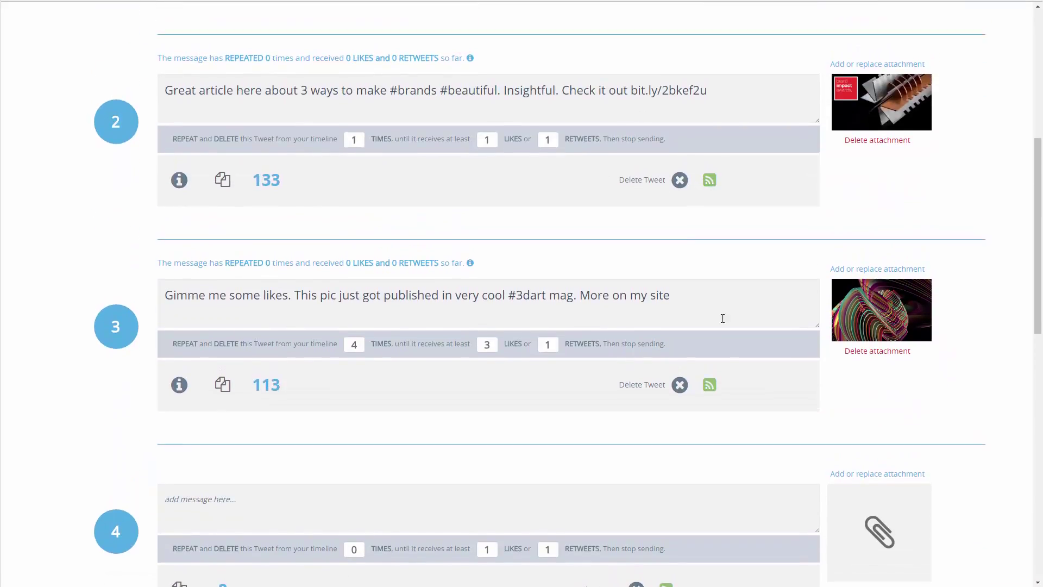
pyautogui.scroll(-6, 720, 321)
pyautogui.scroll(2, 742, 213)
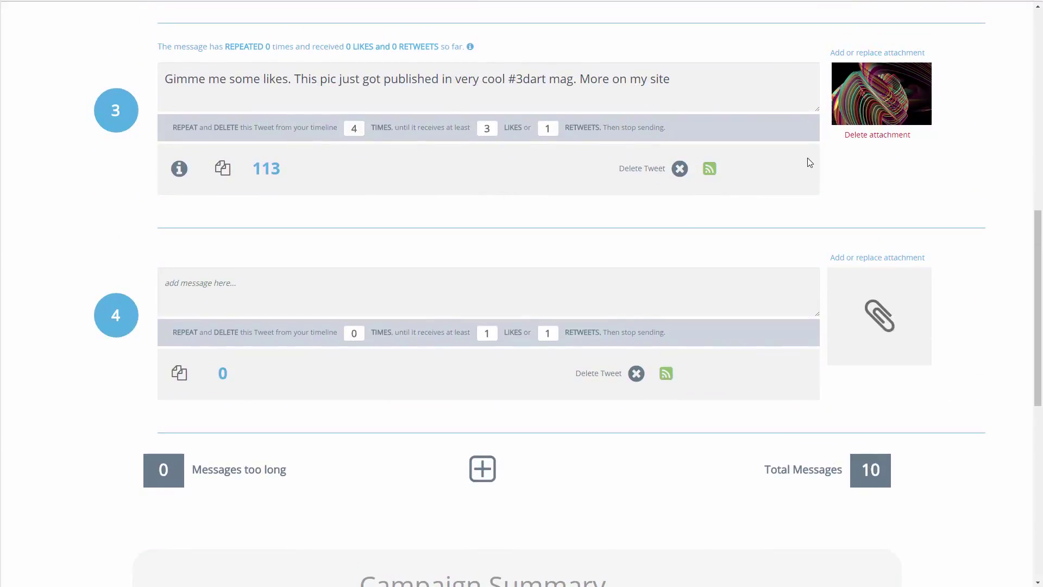
pyautogui.scroll(-1, 617, 449)
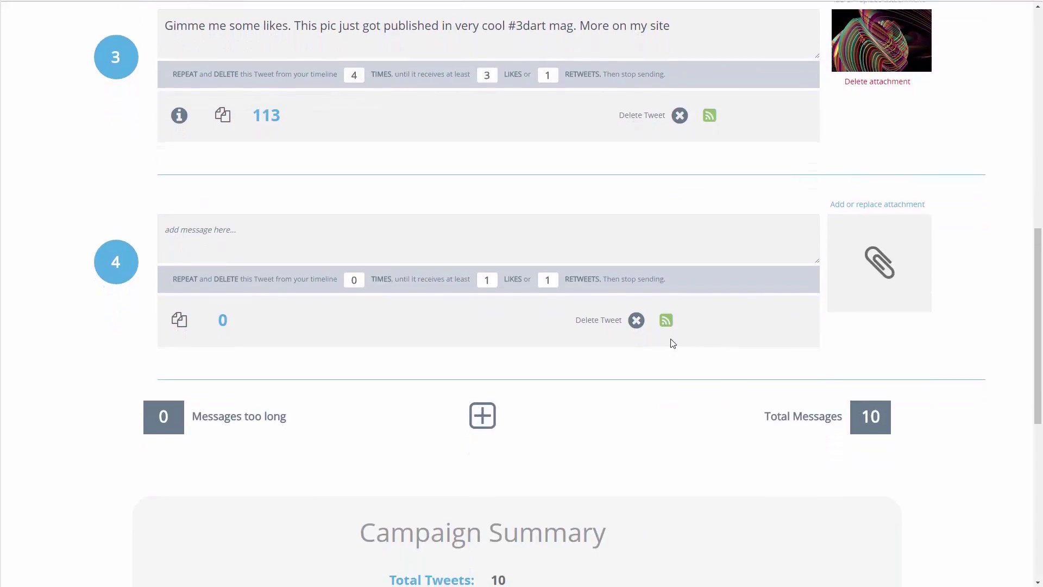
pyautogui.click(666, 374)
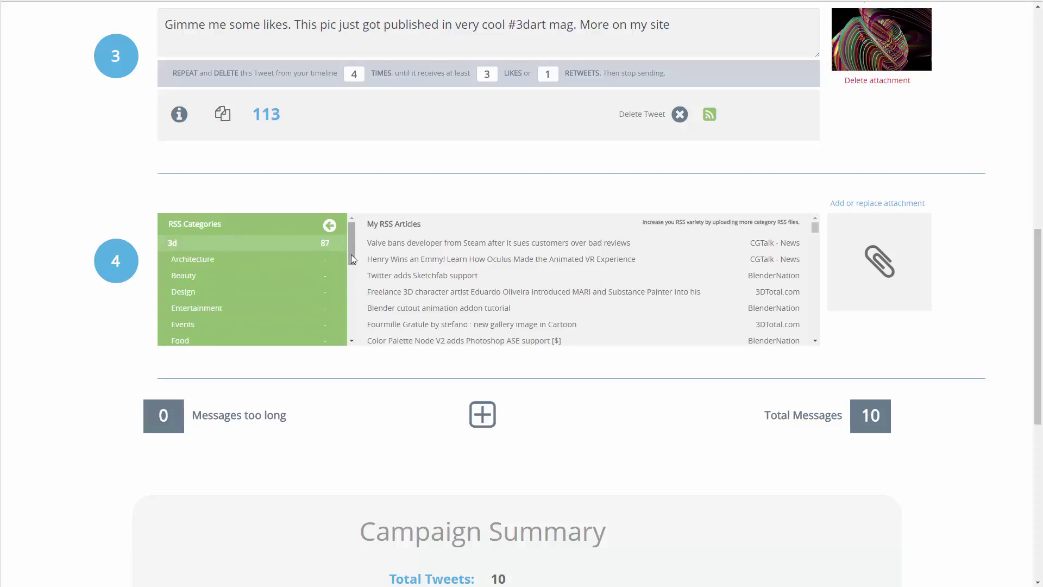
pyautogui.moveTo(350, 243)
pyautogui.mouseDown()
pyautogui.moveTo(351, 323)
pyautogui.moveTo(353, 254)
pyautogui.mouseUp()
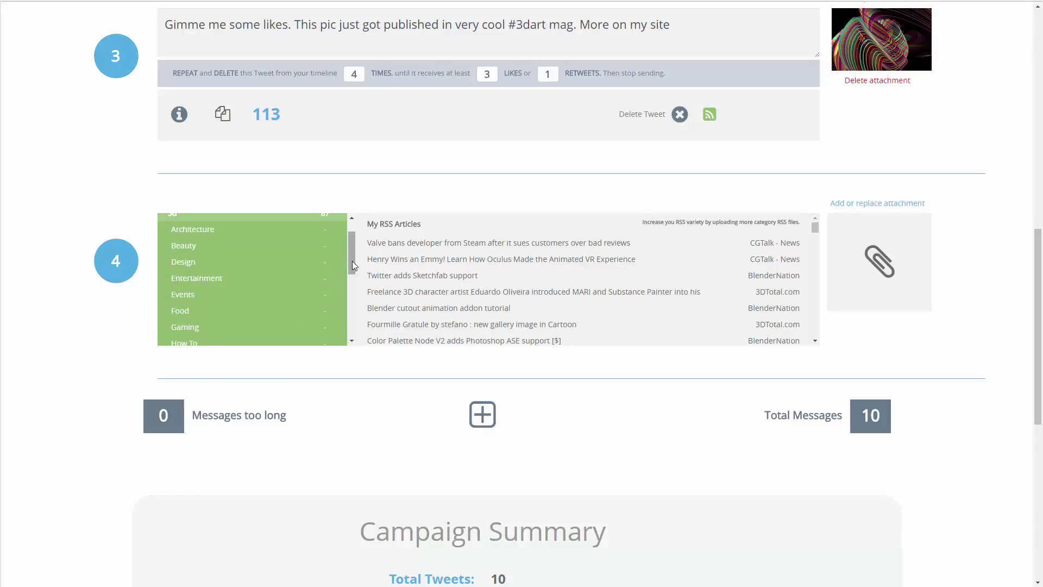
pyautogui.moveTo(351, 260); pyautogui.dragTo(350, 247)
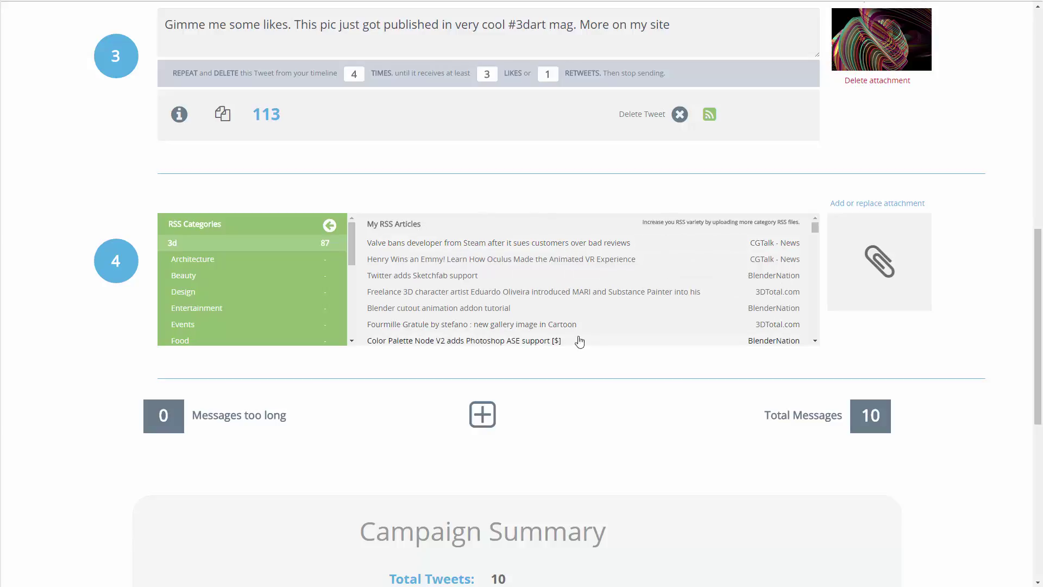
pyautogui.click(449, 280)
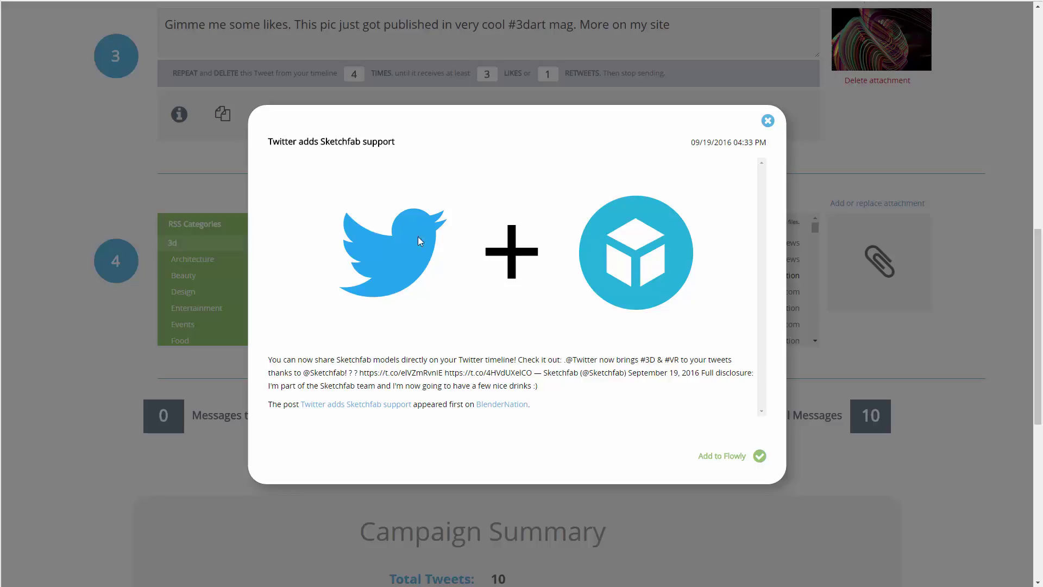
pyautogui.click(727, 459)
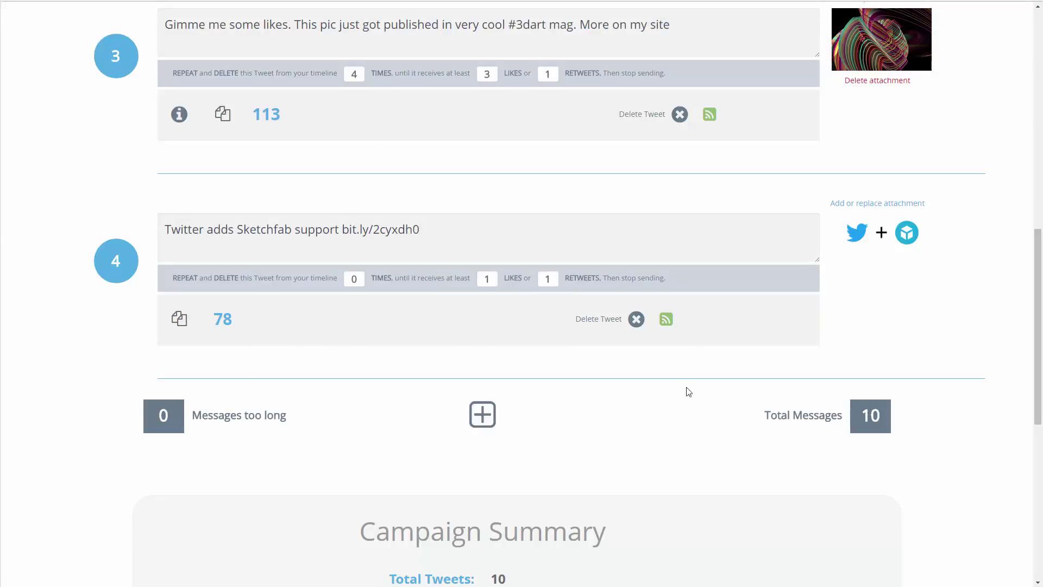
pyautogui.moveTo(340, 233)
pyautogui.mouseDown()
pyautogui.moveTo(312, 229)
pyautogui.moveTo(106, 272)
pyautogui.mouseUp()
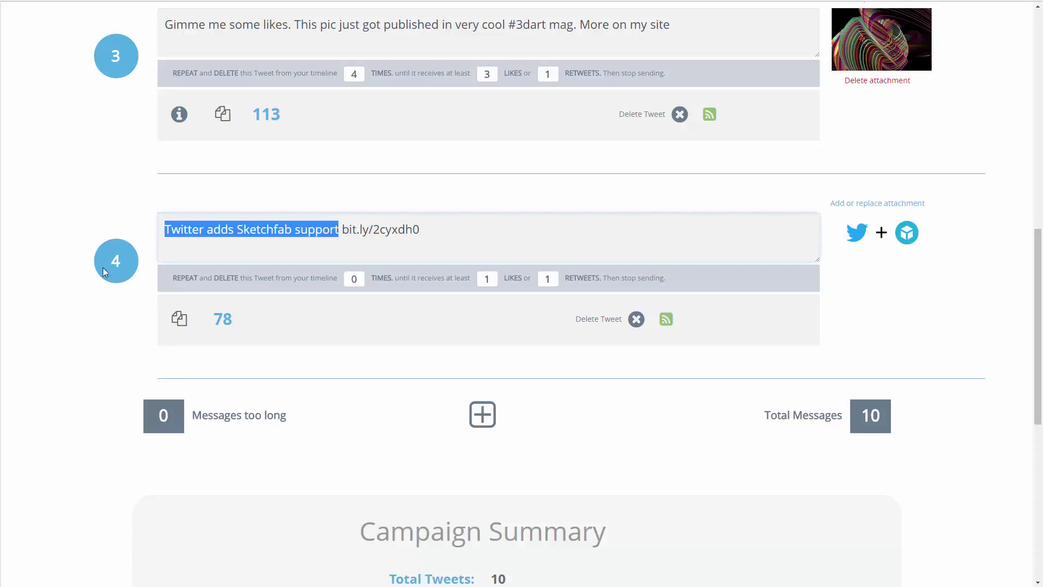
pyautogui.moveTo(342, 230); pyautogui.dragTo(438, 233)
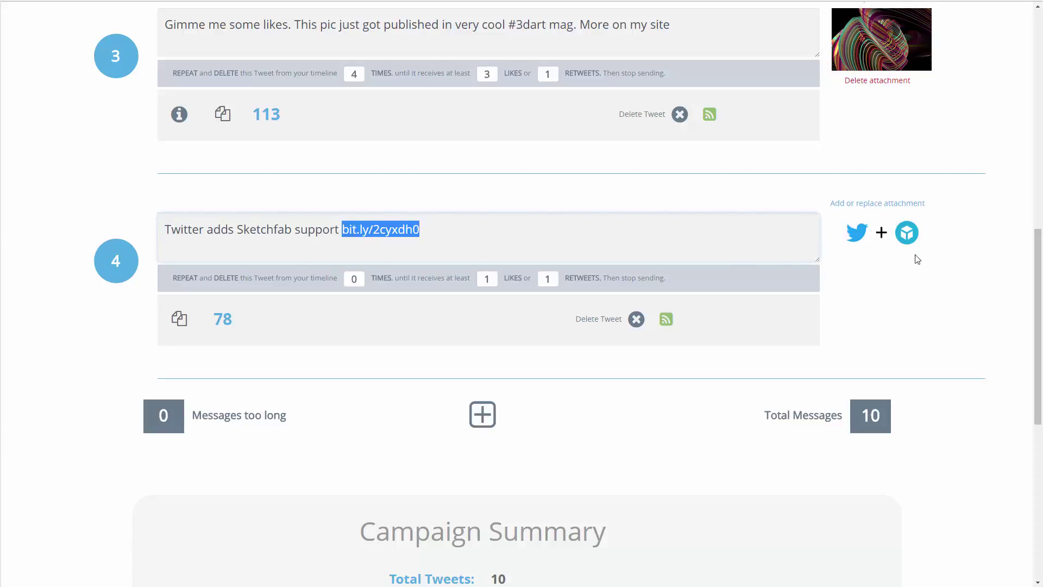
pyautogui.click(680, 236)
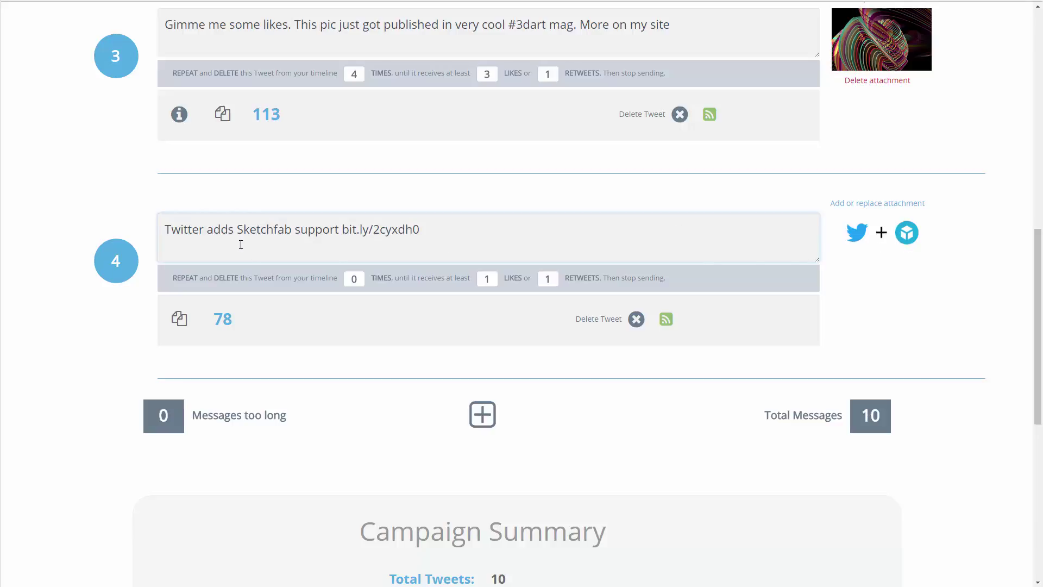
# Step: Turn the words "Sketchfab" and "Twitter" in message 4 into hashtags
pyautogui.moveTo(241, 230); pyautogui.dragTo(245, 233)
pyautogui.press('Left')
pyautogui.write('#')
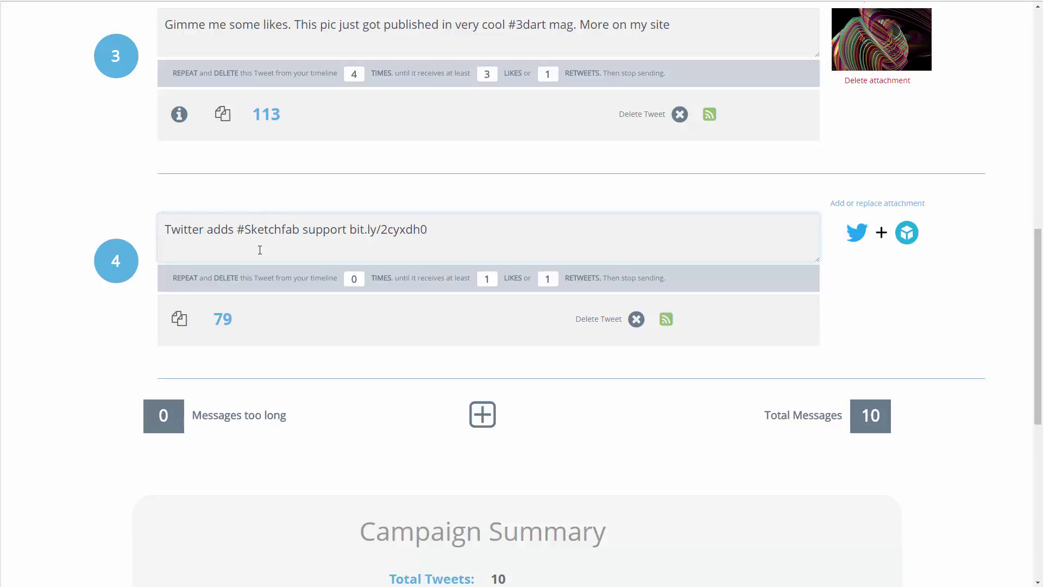
pyautogui.write('#')
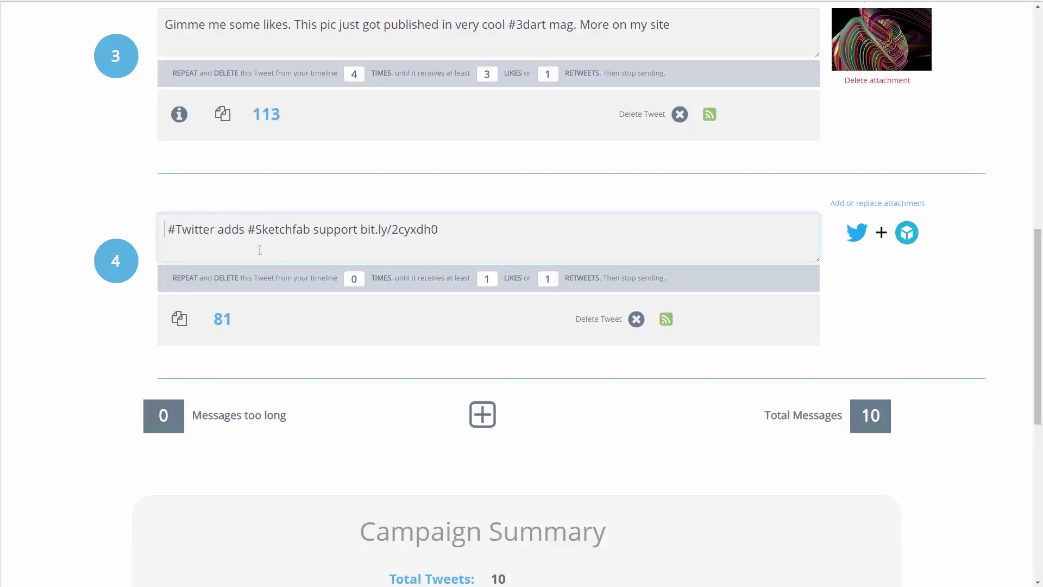
# Step: Insert "I just saw this great addon for" before "#Twitter" at the start of message 4
pyautogui.write(' I just saw this')
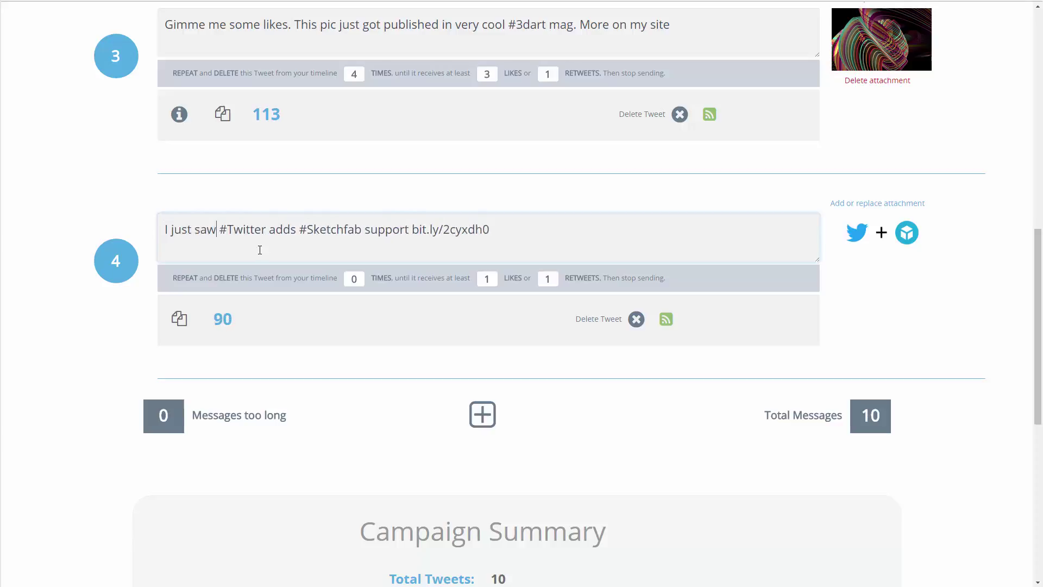
pyautogui.write('greta')
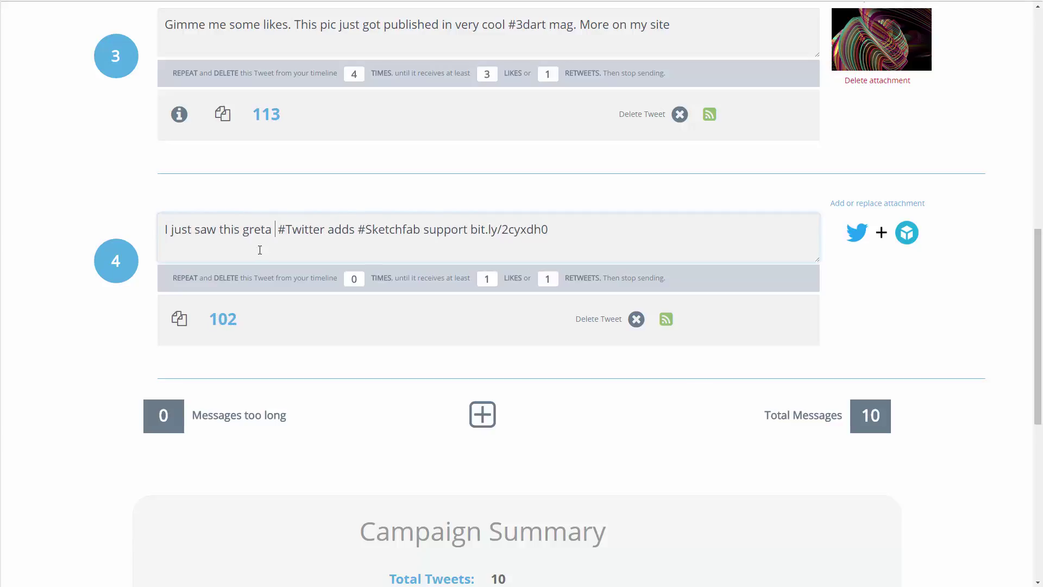
pyautogui.press('BackSpace')
pyautogui.press('BackSpace')
pyautogui.write('at addon f')
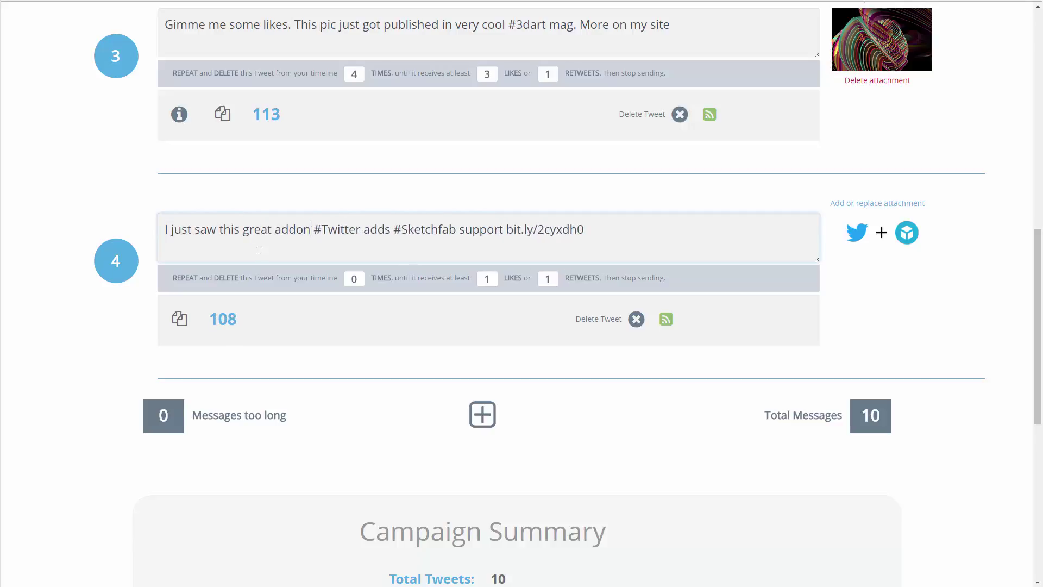
pyautogui.write('or')
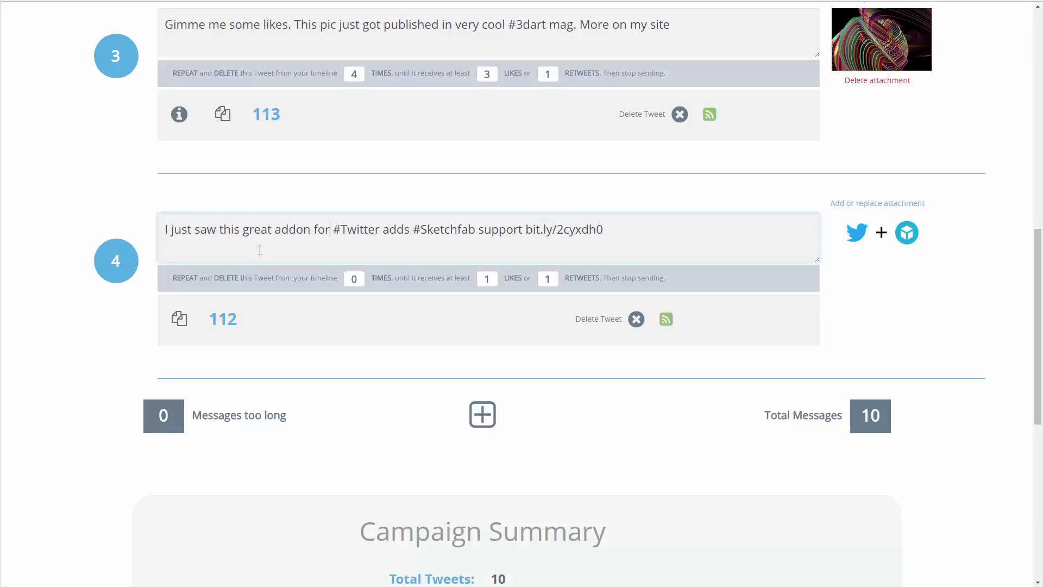
pyautogui.hotkey('shift', 'Left')
pyautogui.hotkey('shift', 'Left')
pyautogui.hotkey('shift', 'Left')
pyautogui.hotkey('shift', 'Left')
pyautogui.hotkey('shift', 'Left')
pyautogui.hotkey('shift', 'Left')
pyautogui.hotkey('shift', 'Left')
pyautogui.hotkey('shift', 'Left')
pyautogui.hotkey('shift', 'Left')
pyautogui.hotkey('shift', 'Left')
pyautogui.hotkey('shift', 'Left')
pyautogui.hotkey('shift', 'Left')
pyautogui.hotkey('shift', 'Left')
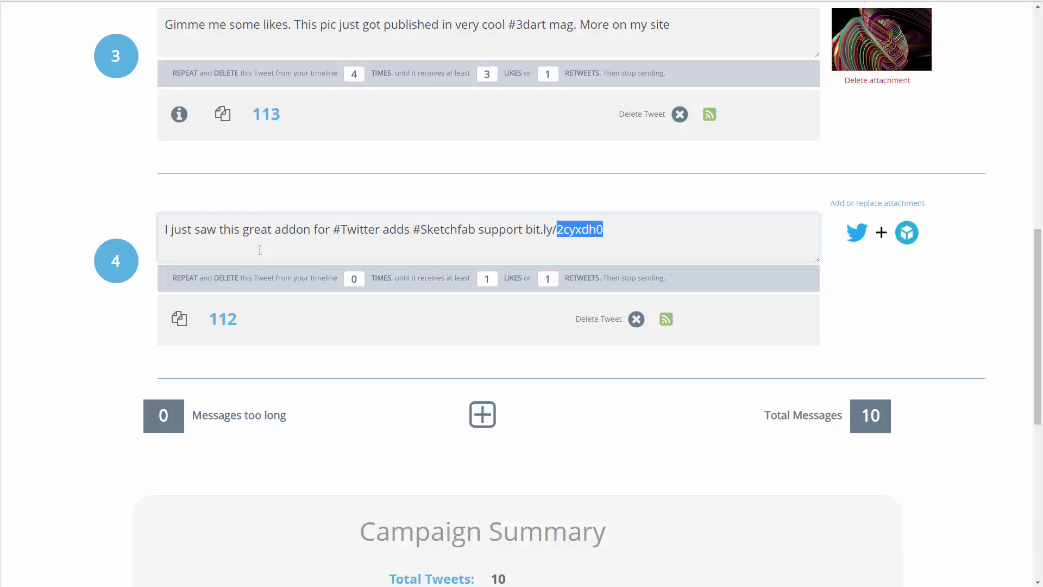
pyautogui.press('Right')
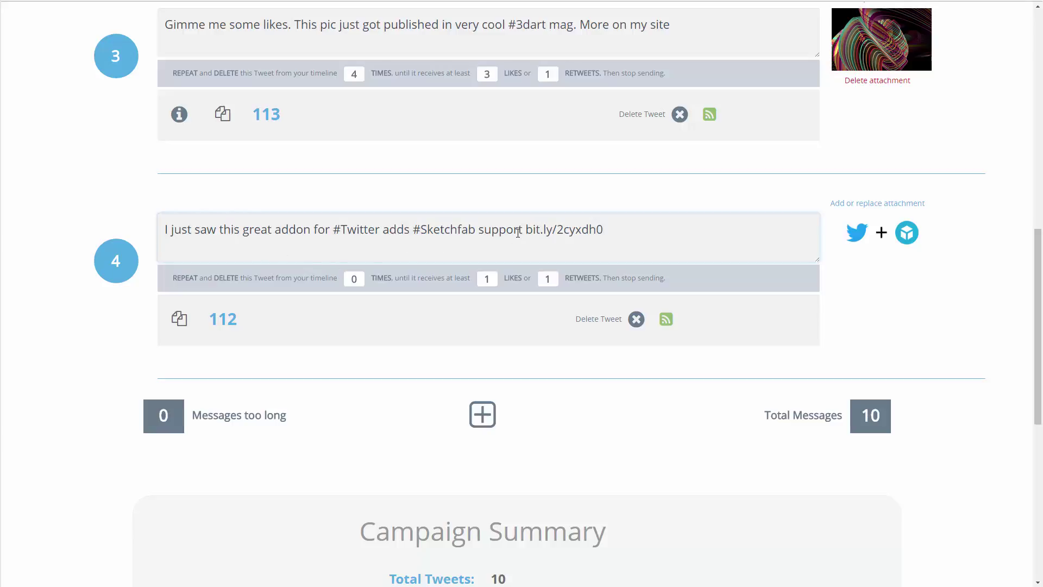
# Step: Set message 4 to repeat 2 times until it receives at least 2 likes
pyautogui.scroll(2, 690, 177)
pyautogui.scroll(-1, 394, 365)
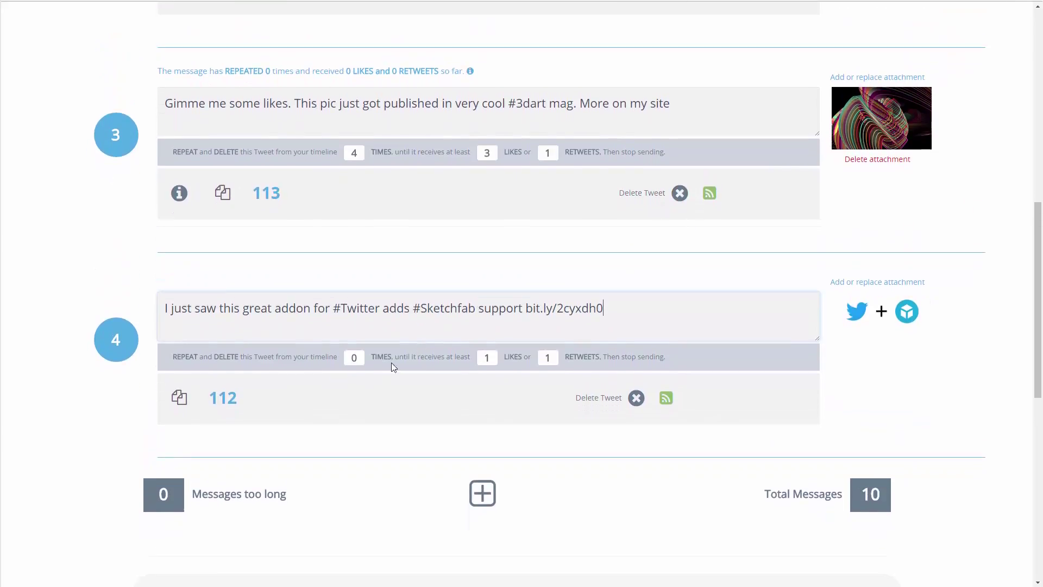
pyautogui.doubleClick(364, 334)
pyautogui.write('2')
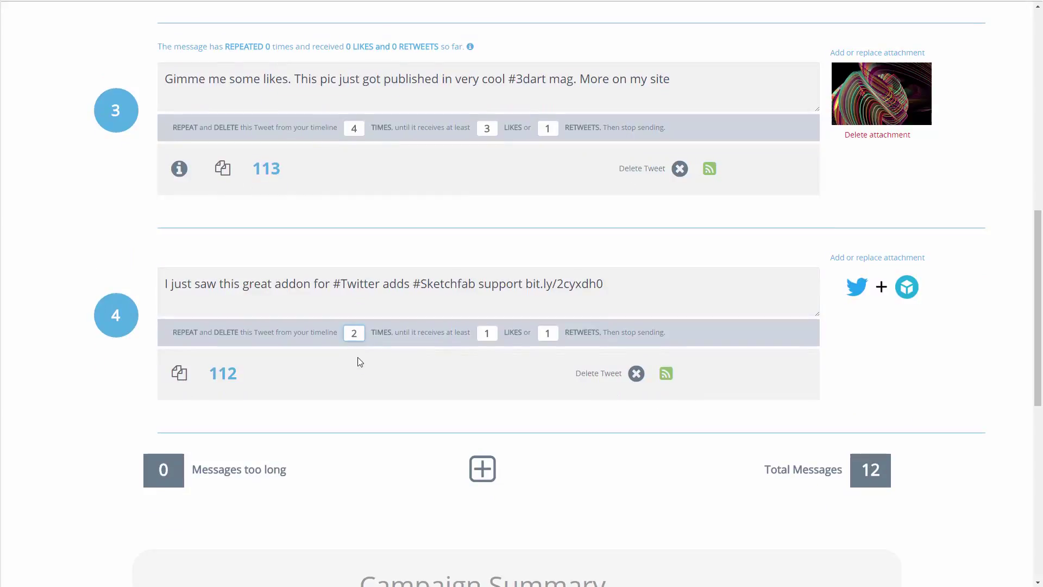
pyautogui.click(494, 331)
pyautogui.scroll(4, 683, 278)
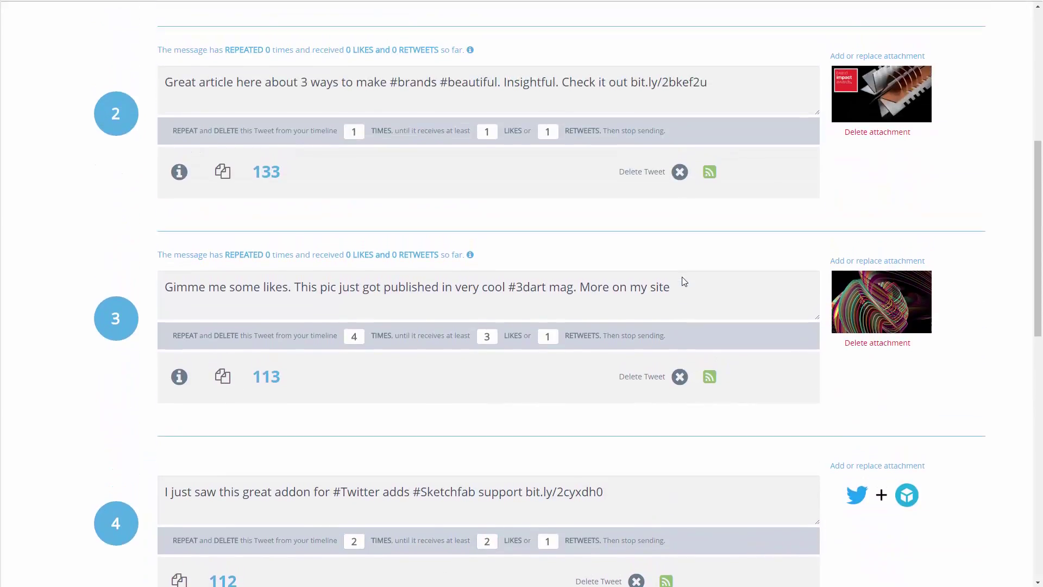
pyautogui.scroll(-5, 682, 309)
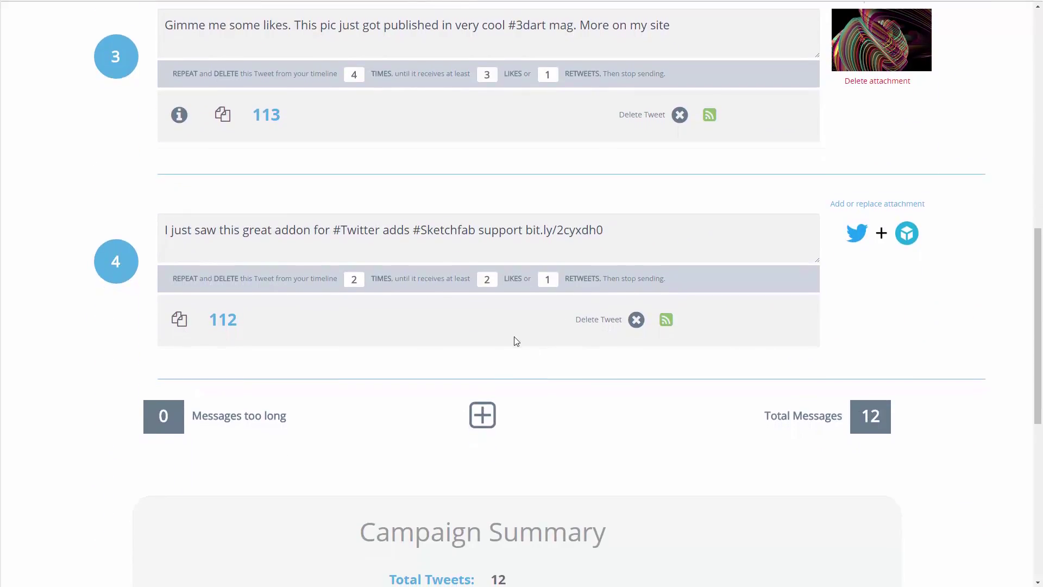
pyautogui.scroll(-1, 1037, 345)
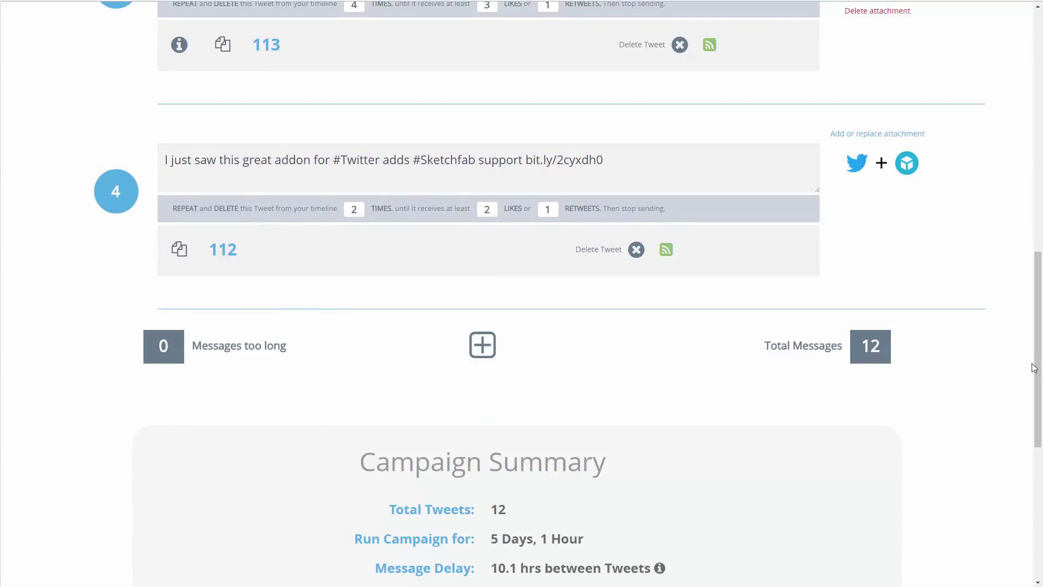
pyautogui.moveTo(1038, 368); pyautogui.dragTo(1040, 167)
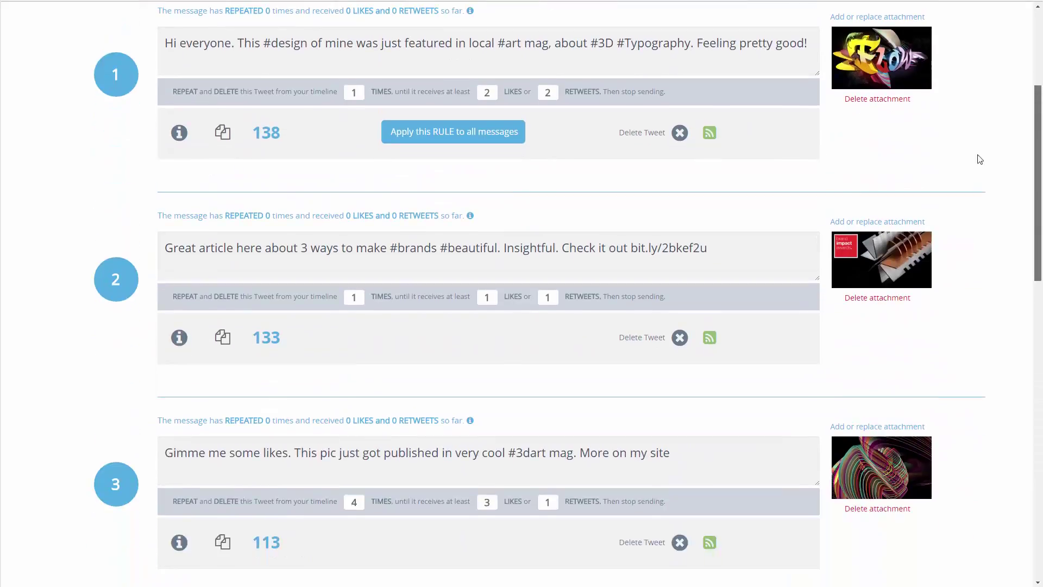
pyautogui.moveTo(1037, 179); pyautogui.dragTo(1039, 110)
pyautogui.scroll(-10, 603, 274)
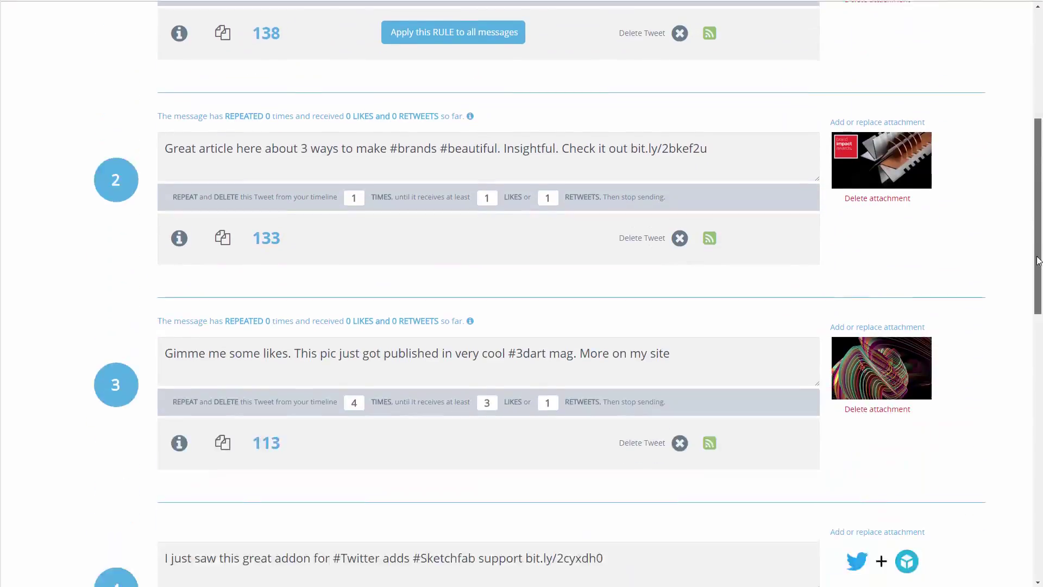
pyautogui.moveTo(603, 274); pyautogui.dragTo(193, 273)
pyautogui.click(283, 424)
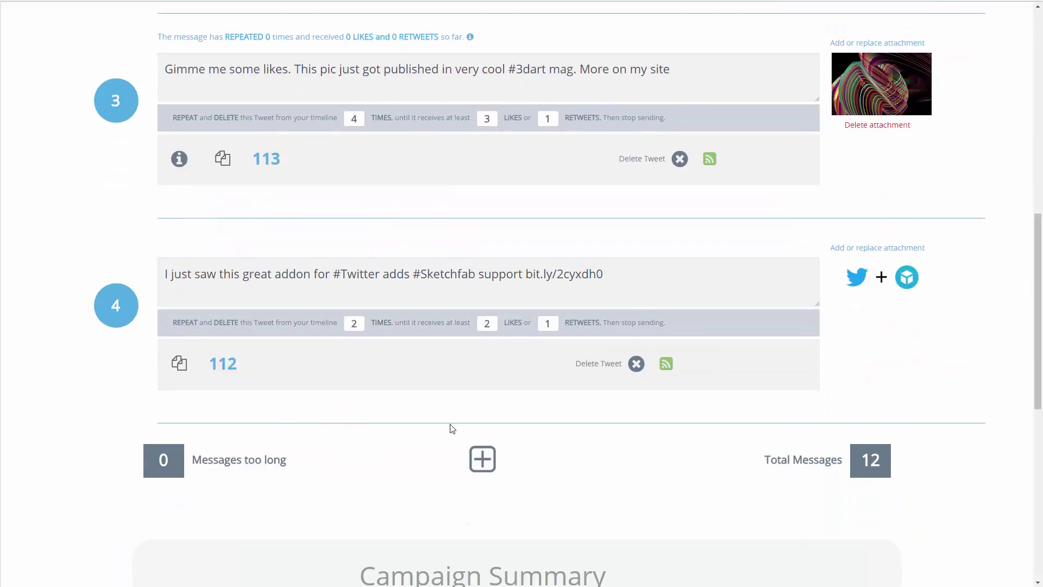
# Step: Add message 5 and fill it with the Design RSS article "World's First Luxury Hotel with A Rainforest and Artificial Beach"
pyautogui.click(482, 459)
pyautogui.scroll(-5, 497, 475)
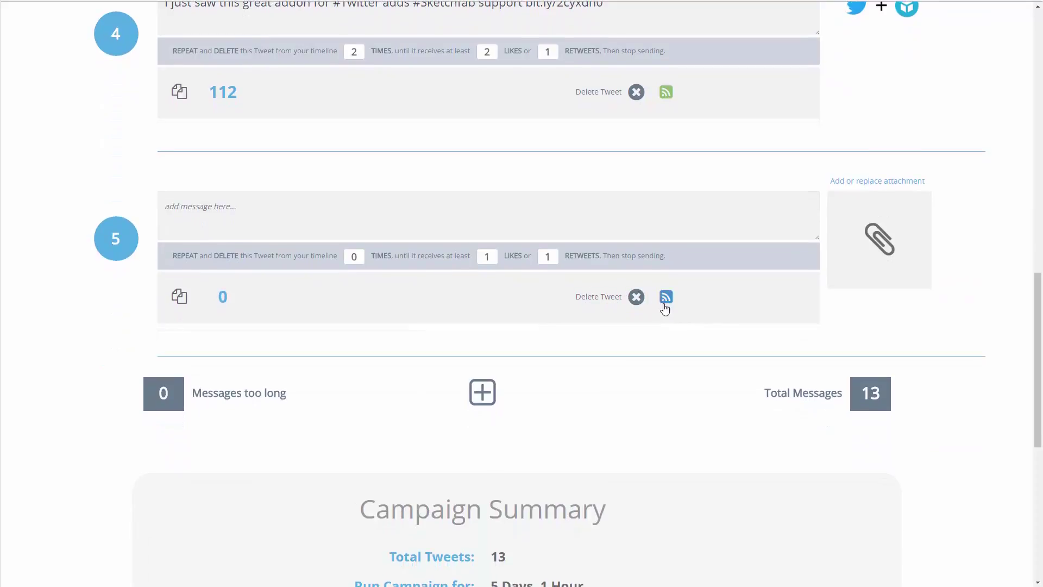
pyautogui.click(666, 297)
pyautogui.click(209, 269)
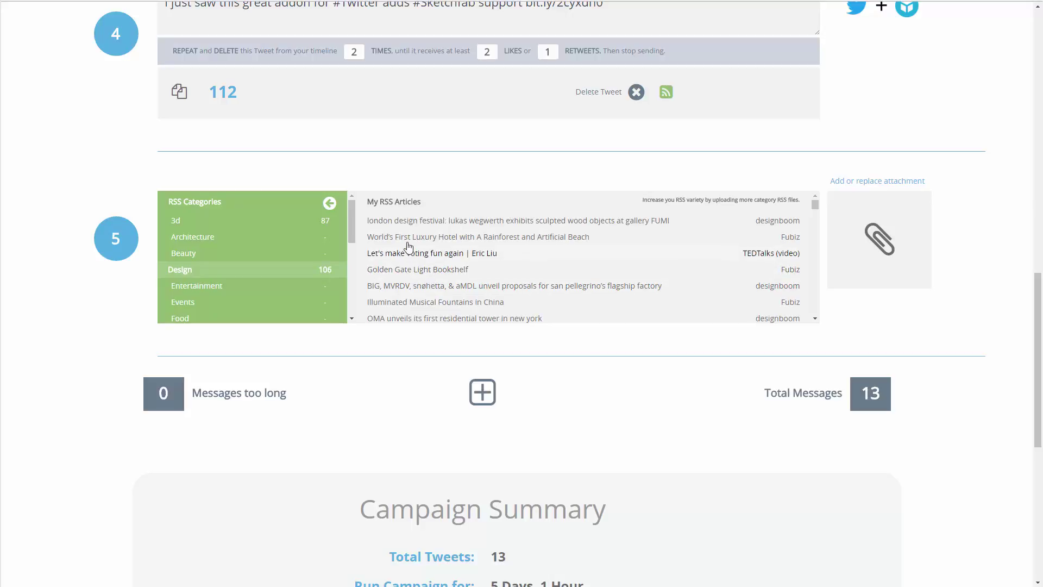
pyautogui.click(405, 239)
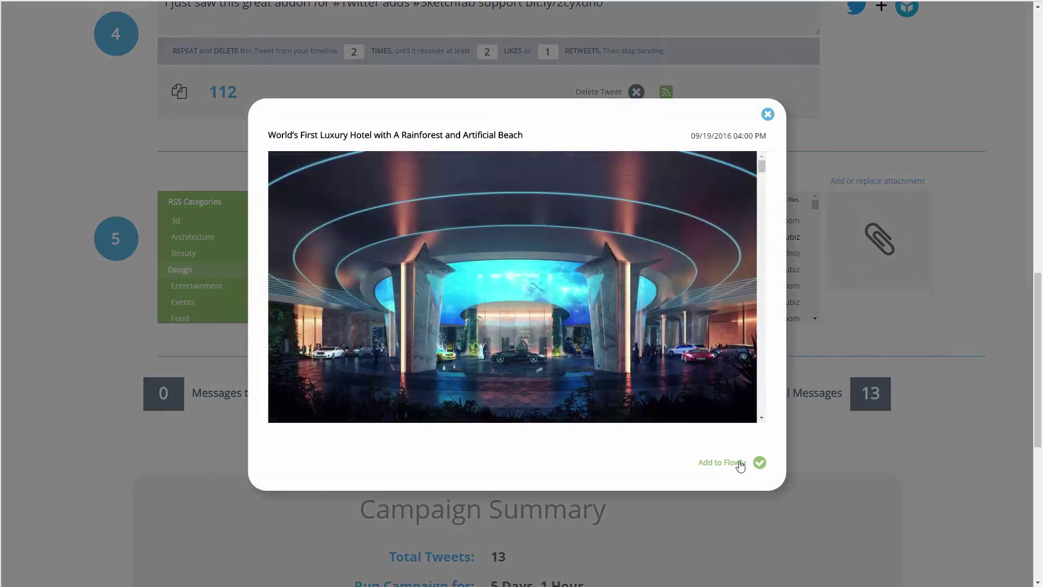
pyautogui.click(759, 462)
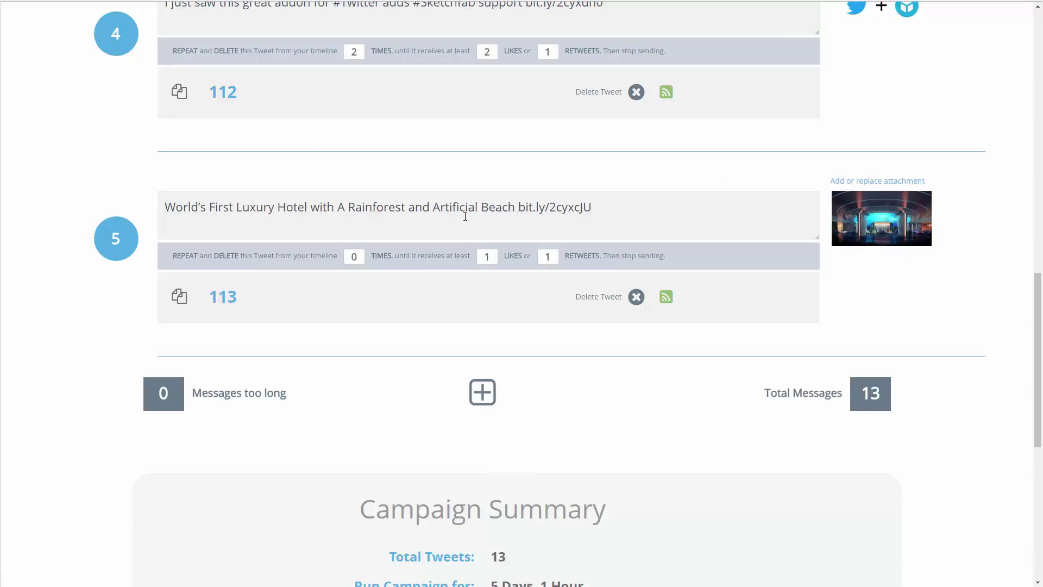
pyautogui.scroll(-3, 622, 274)
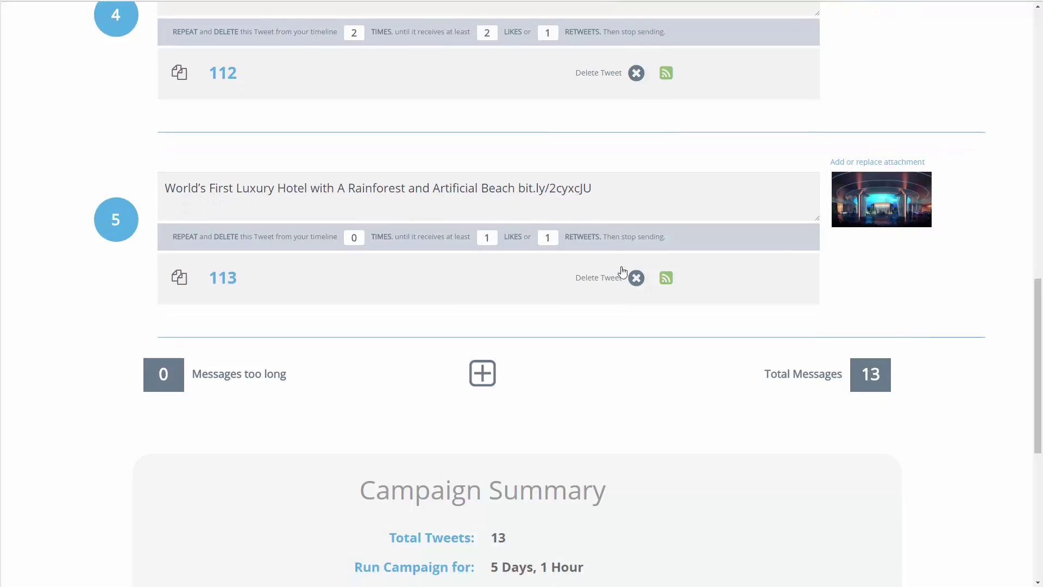
pyautogui.scroll(3, 620, 279)
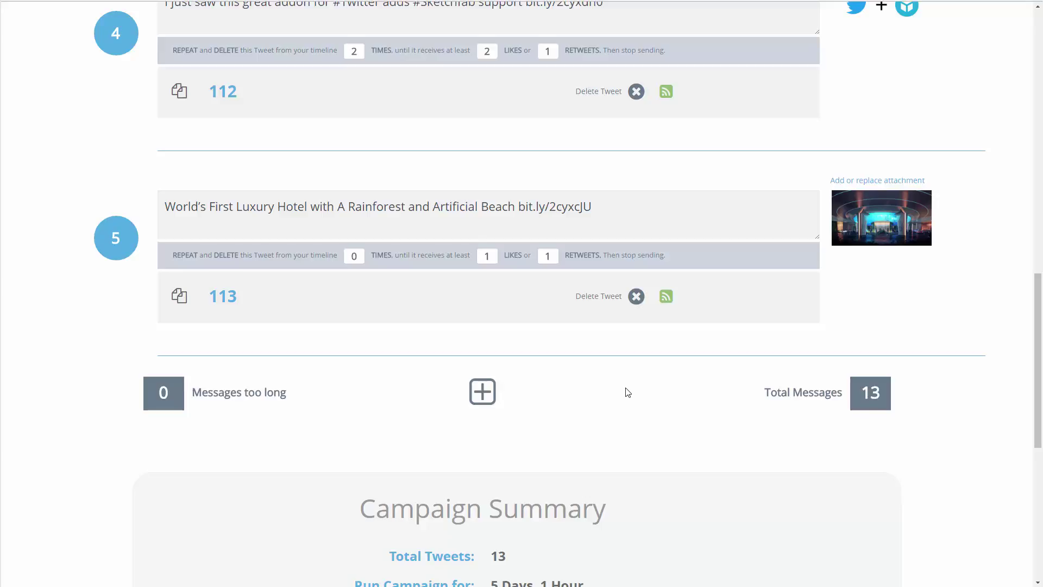
pyautogui.click(347, 201)
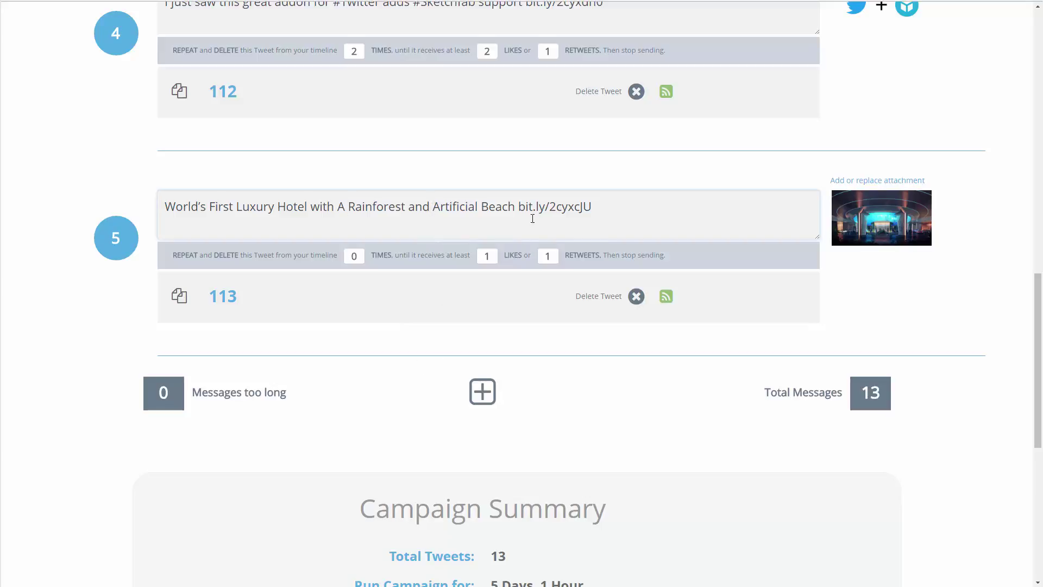
pyautogui.scroll(3, 529, 228)
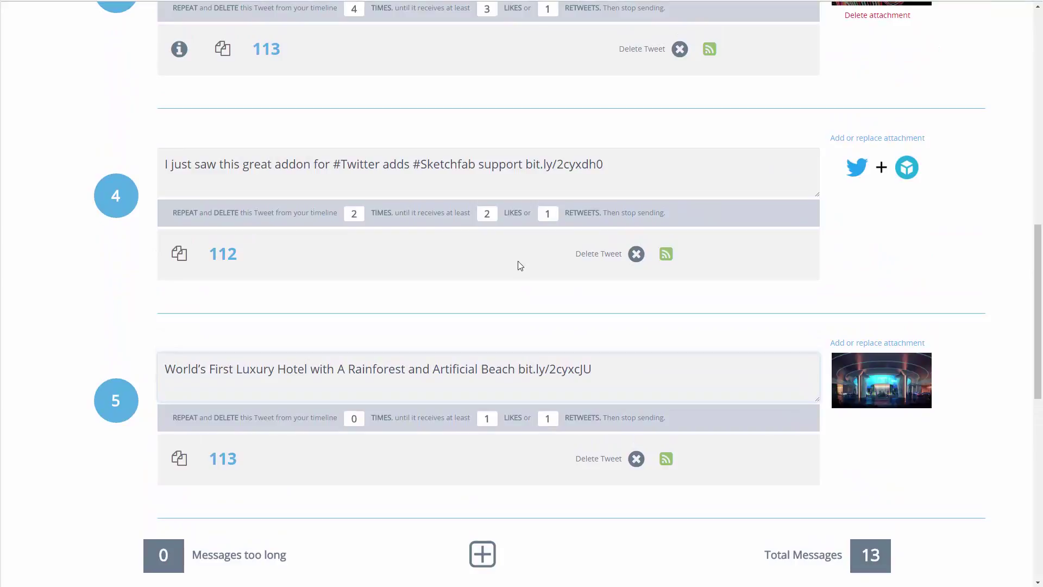
pyautogui.scroll(-6, 676, 328)
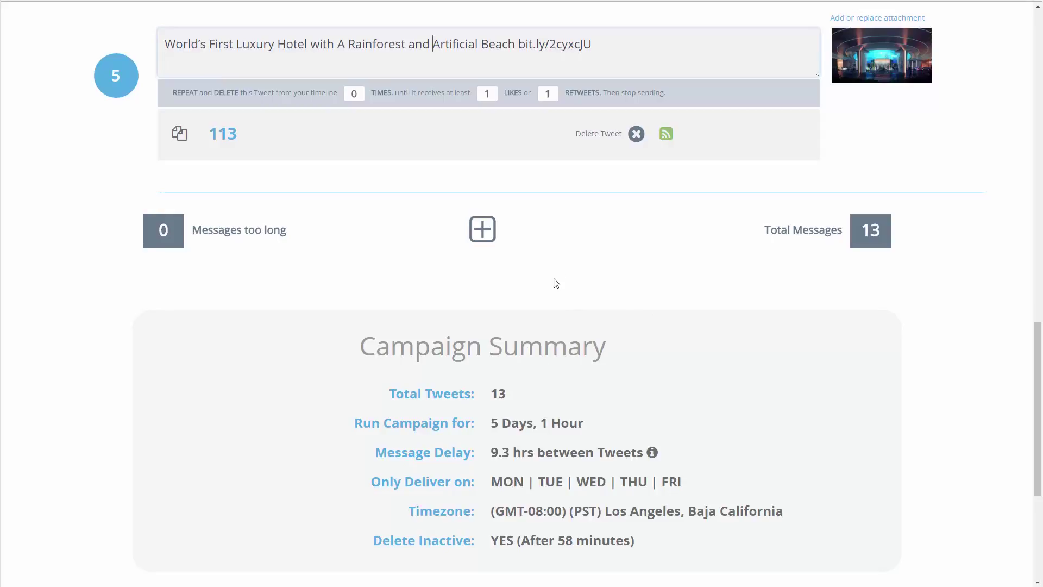
pyautogui.scroll(2, 724, 291)
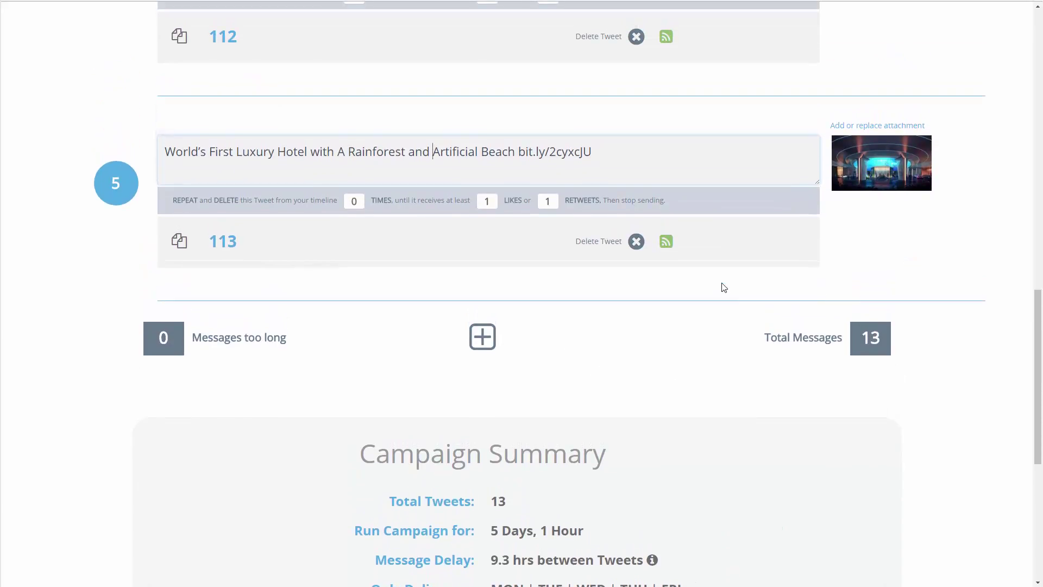
pyautogui.scroll(1, 740, 308)
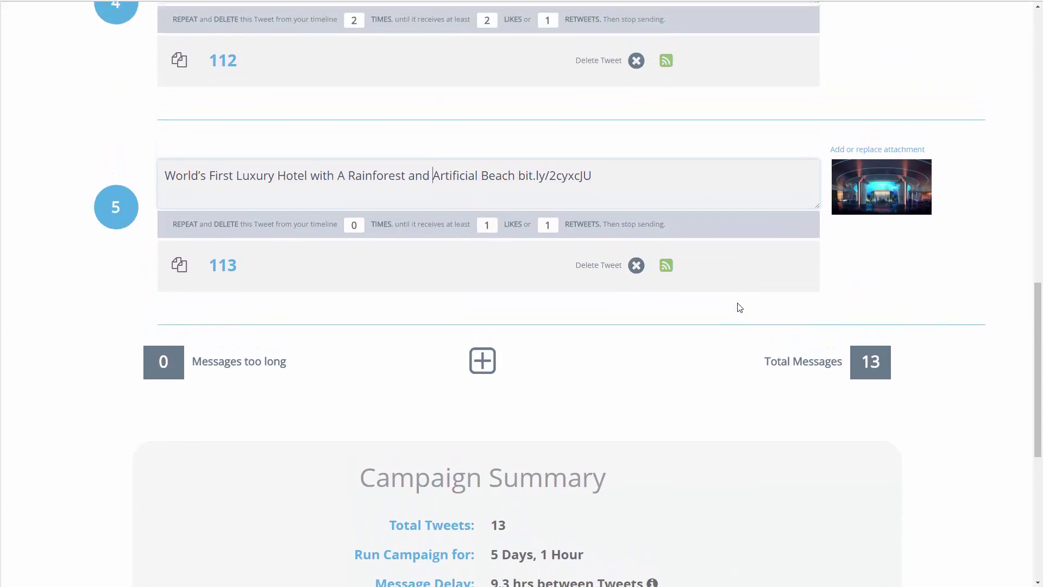